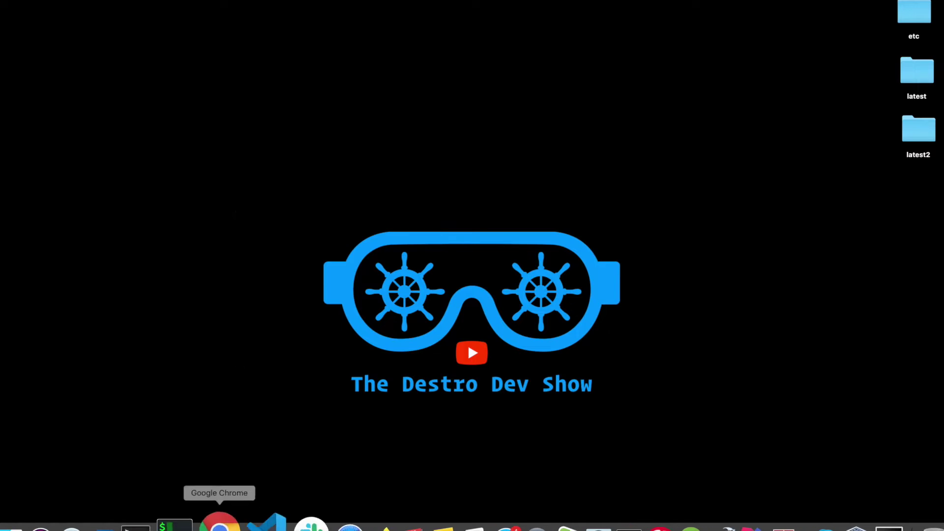
# Review the create-awesome-package npm page, then return to the Ubuntu VM terminal
pyautogui.click(220, 522)
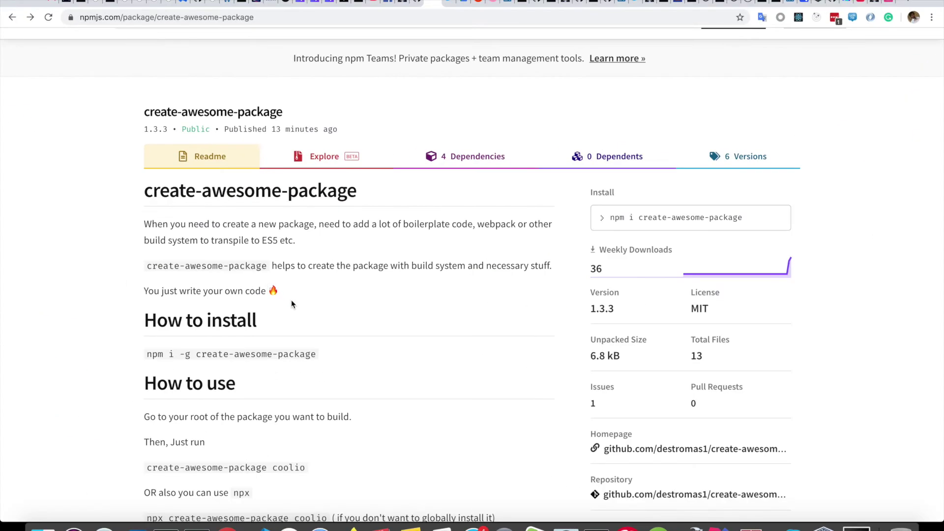
pyautogui.scroll(1, 292, 302)
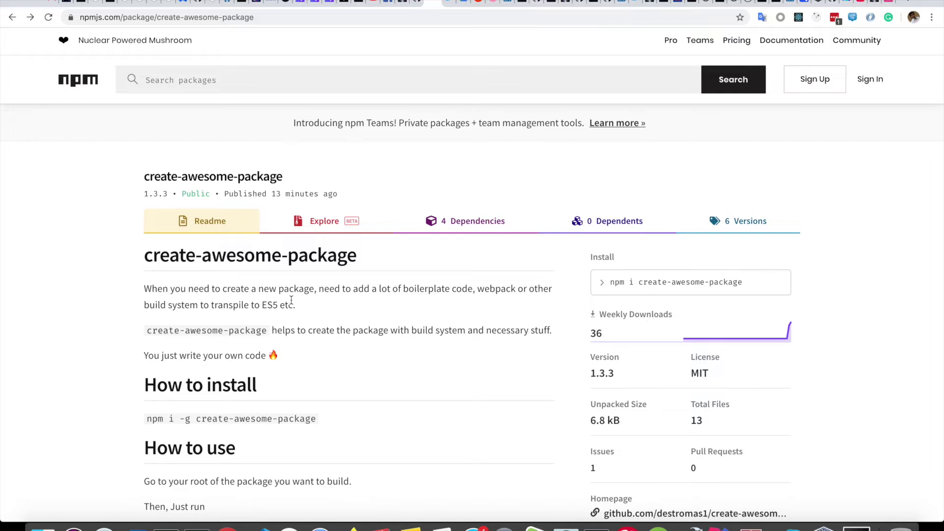
pyautogui.scroll(-2, 292, 303)
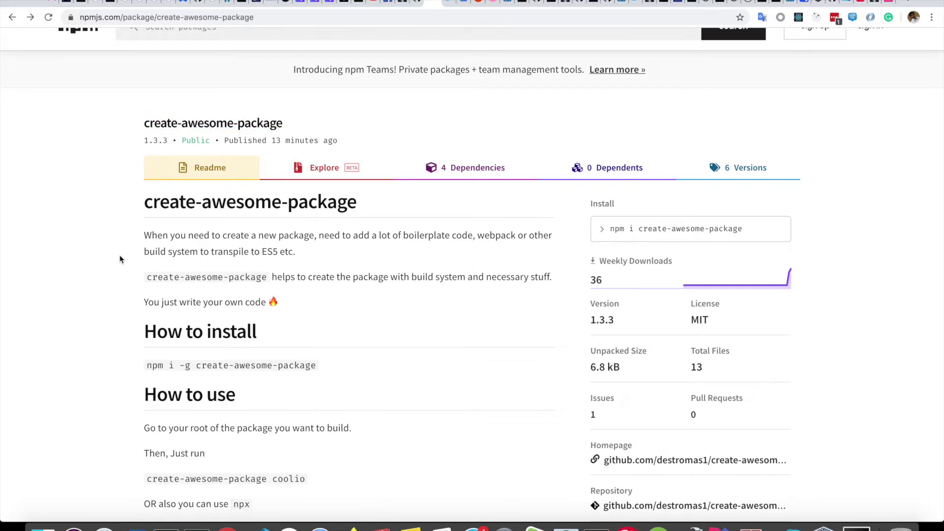
pyautogui.scroll(2, 447, 184)
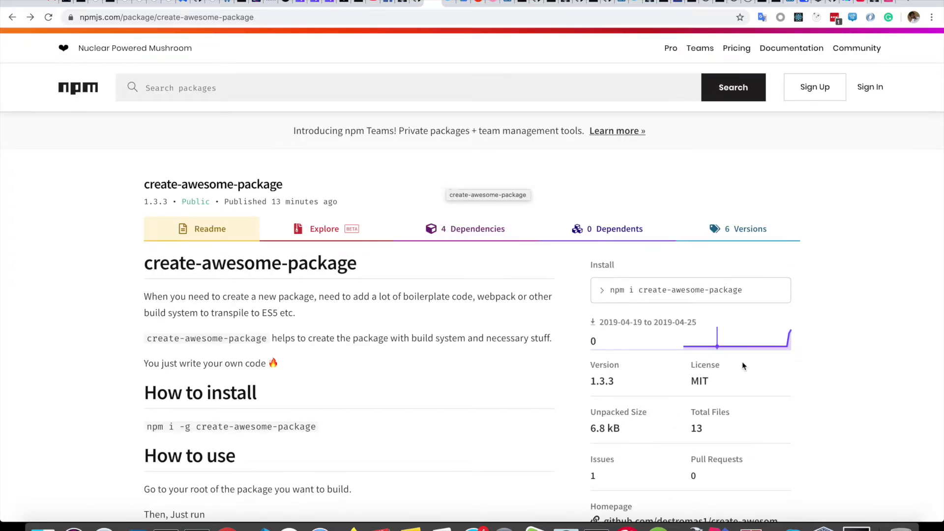
pyautogui.click(857, 516)
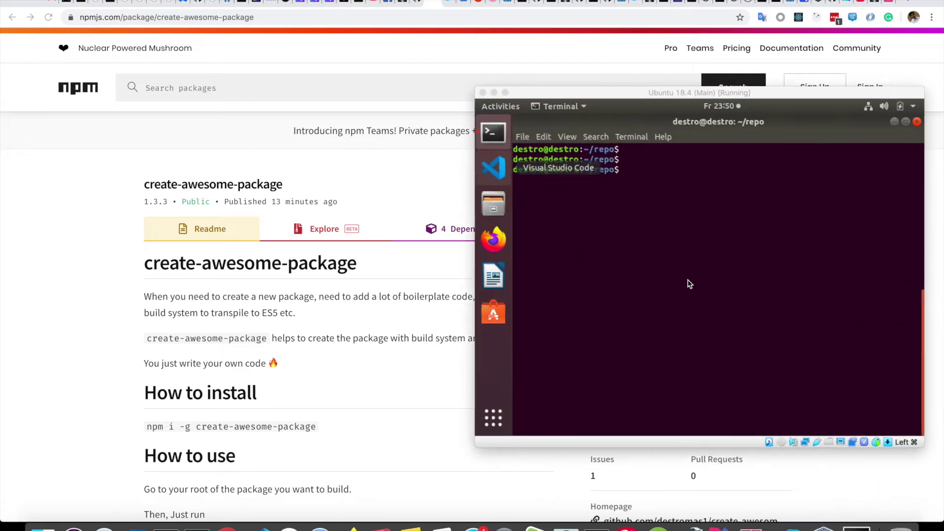
pyautogui.write('sudo npm install -g create-awesome-package')
# Install create-awesome-package globally, create and enter coolio, and scaffold my-package
pyautogui.press('Return')
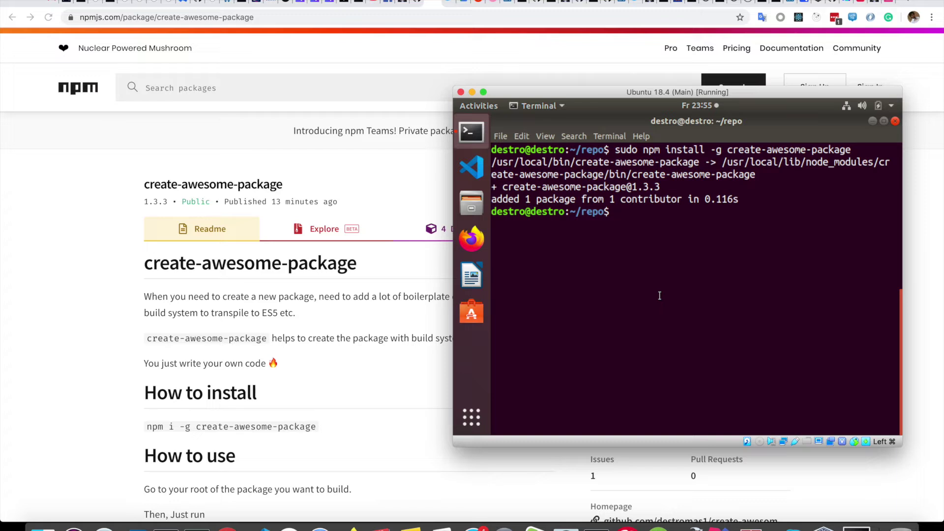
pyautogui.write('mkdir co')
pyautogui.write('olio')
pyautogui.press('Return')
pyautogui.write('cd')
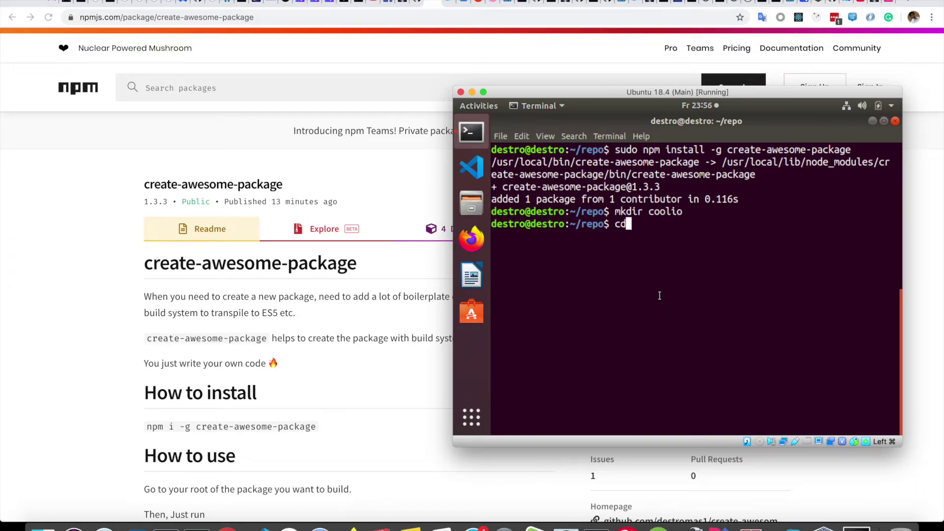
pyautogui.write(' coo')
pyautogui.press('Tab')
pyautogui.press('Return')
pyautogui.write('cr')
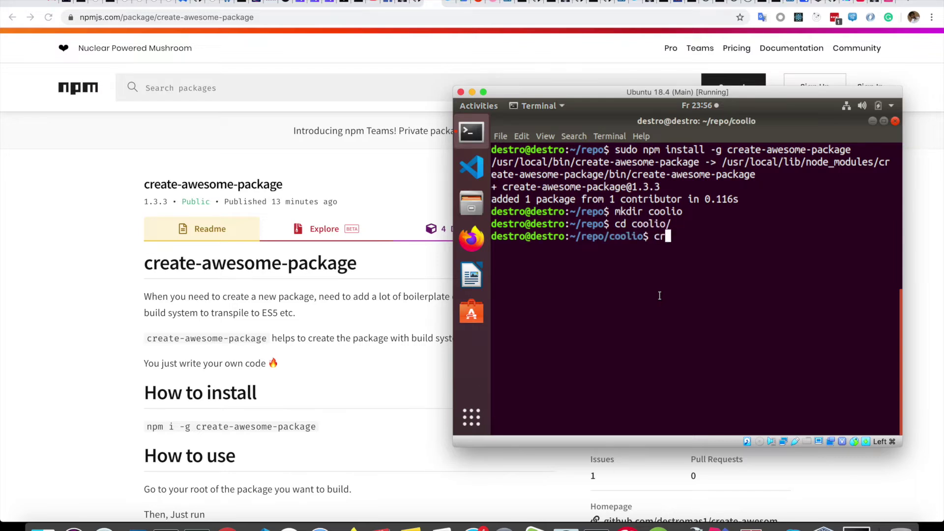
pyautogui.write('eate-a')
pyautogui.press('Tab')
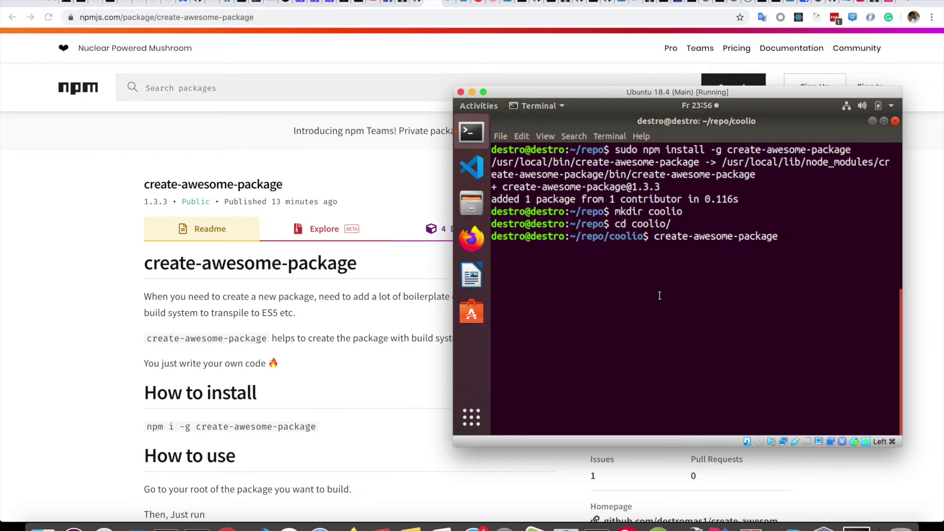
pyautogui.write(' my-')
pyautogui.write('package')
pyautogui.press('Return')
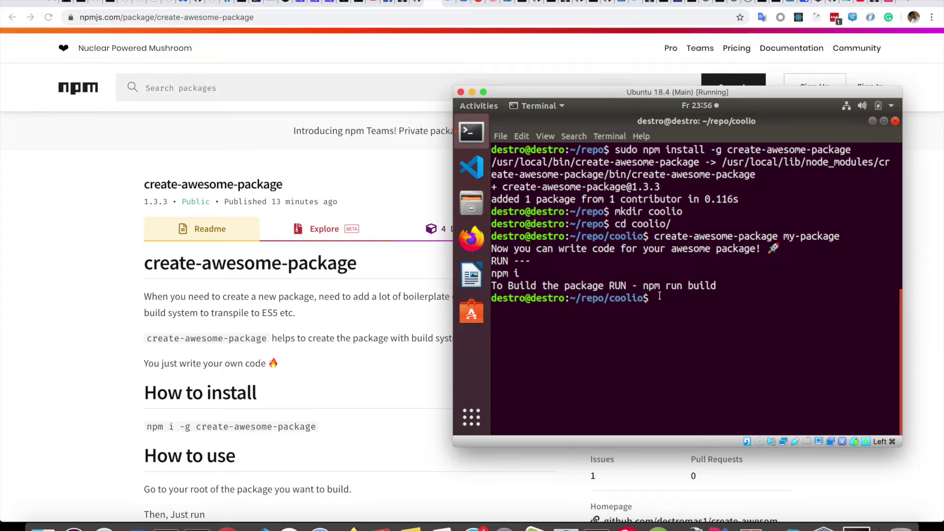
pyautogui.write('ls')
# List the generated my-package files and clear the terminal screen
pyautogui.press('Return')
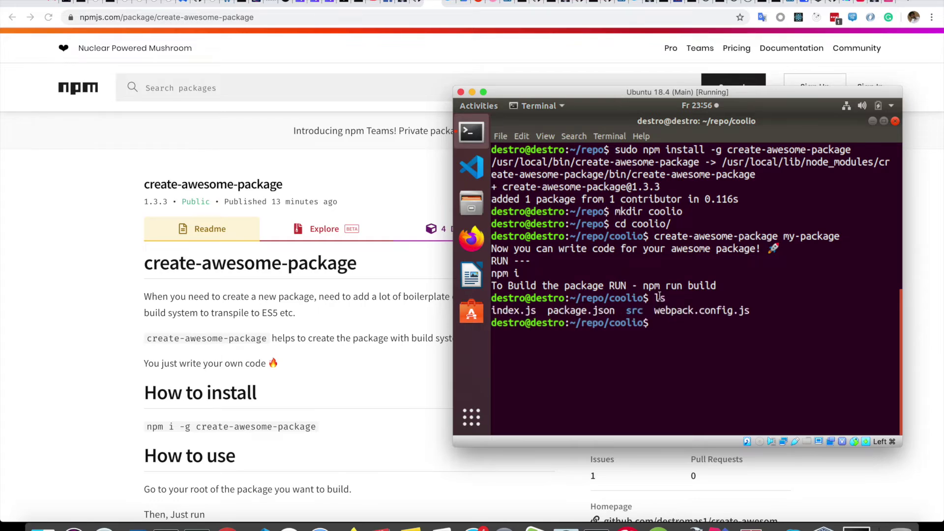
pyautogui.write('nano')
pyautogui.press('BackSpace')
pyautogui.press('BackSpace')
pyautogui.press('BackSpace')
pyautogui.press('BackSpace')
pyautogui.press('BackSpace')
pyautogui.write('clear')
pyautogui.press('Return')
pyautogui.write('nano package.json')
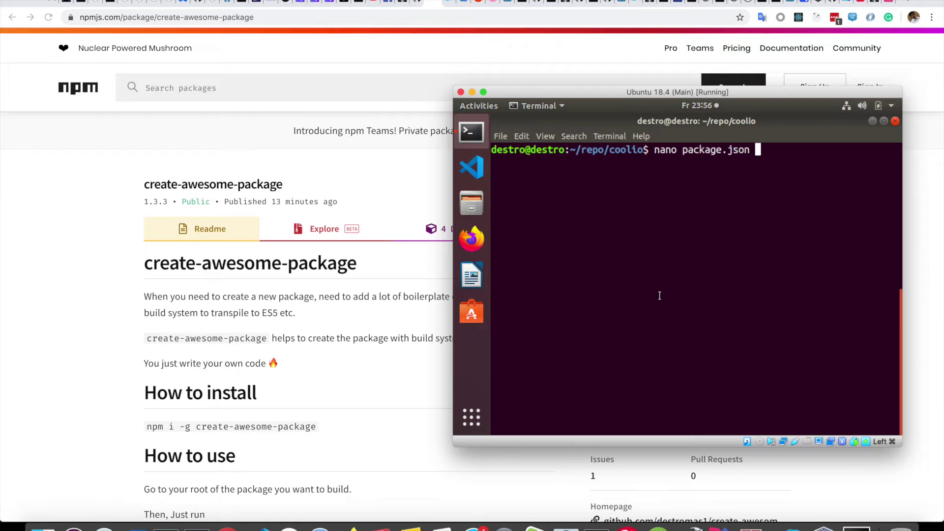
# Review package.json in nano, then start npm i to install dependencies
pyautogui.press('Return')
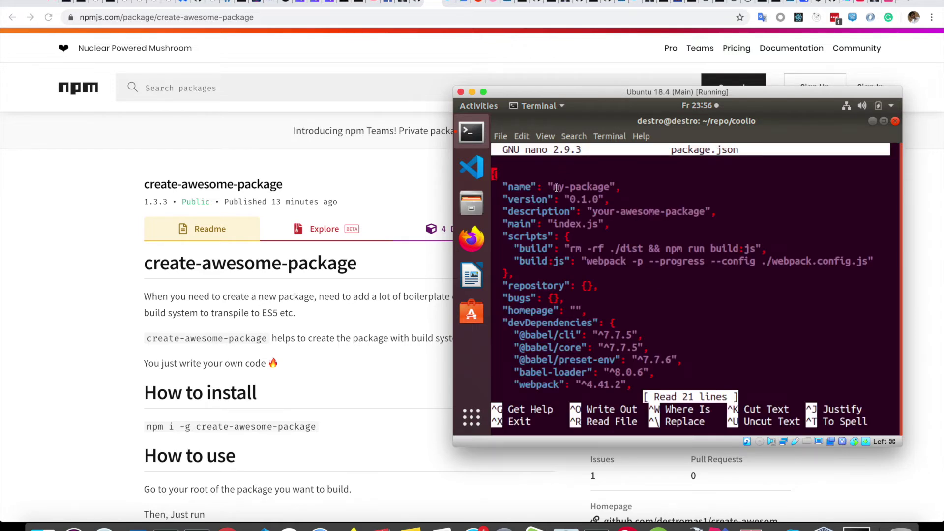
pyautogui.doubleClick(557, 188)
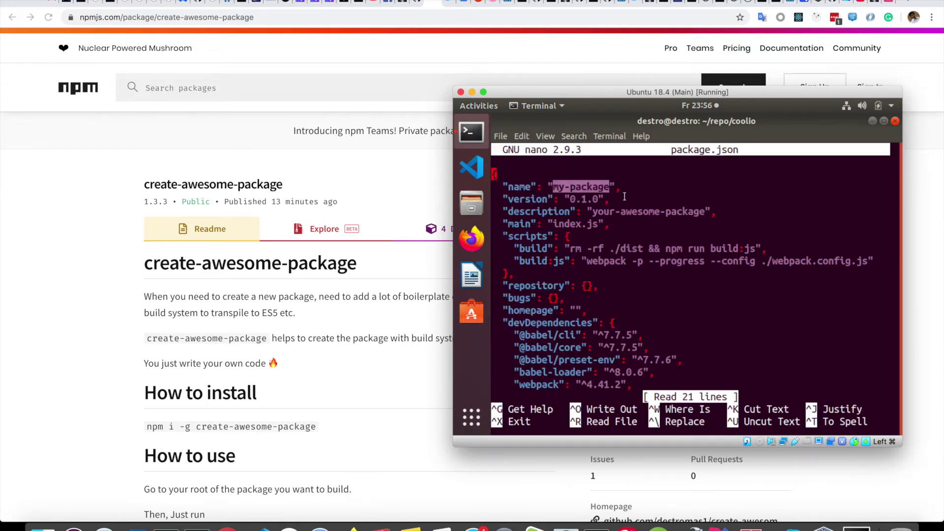
pyautogui.hotkey('ctrl', 'x')
pyautogui.write('npm i')
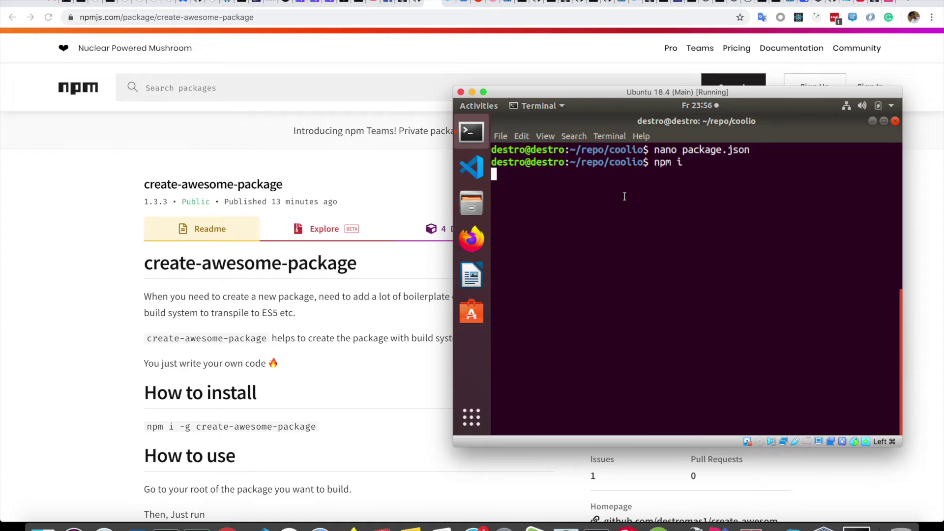
pyautogui.press('Return')
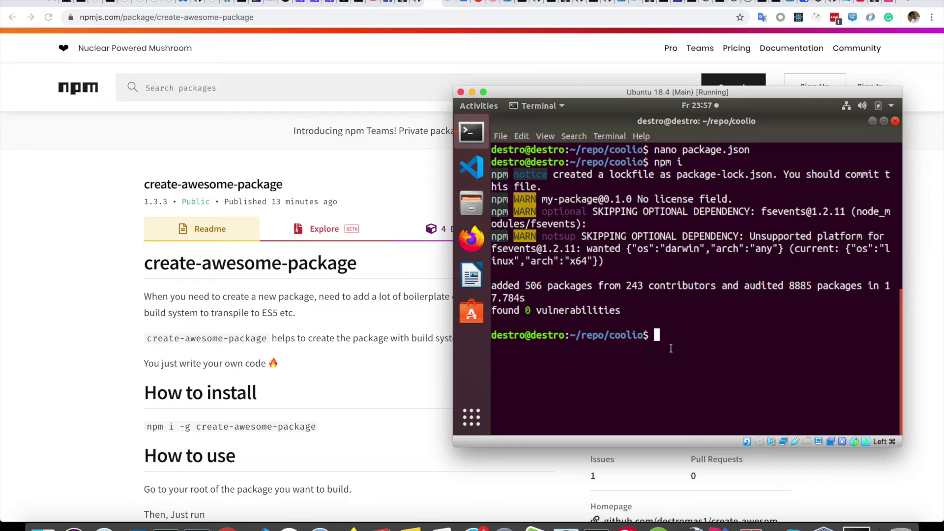
pyautogui.write('n')
pyautogui.write('pm run')
pyautogui.write(' build')
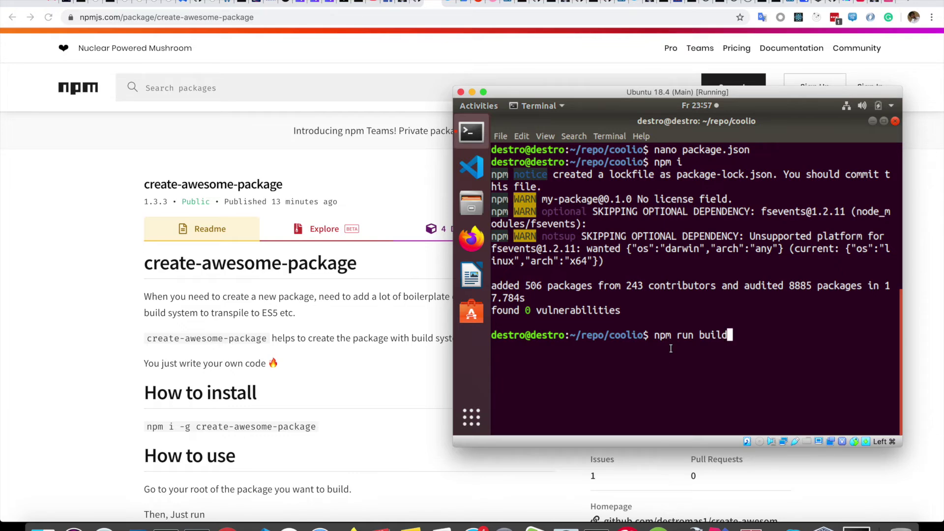
# Run npm run build so webpack emits index.js (1.01 KiB)
pyautogui.press('Return')
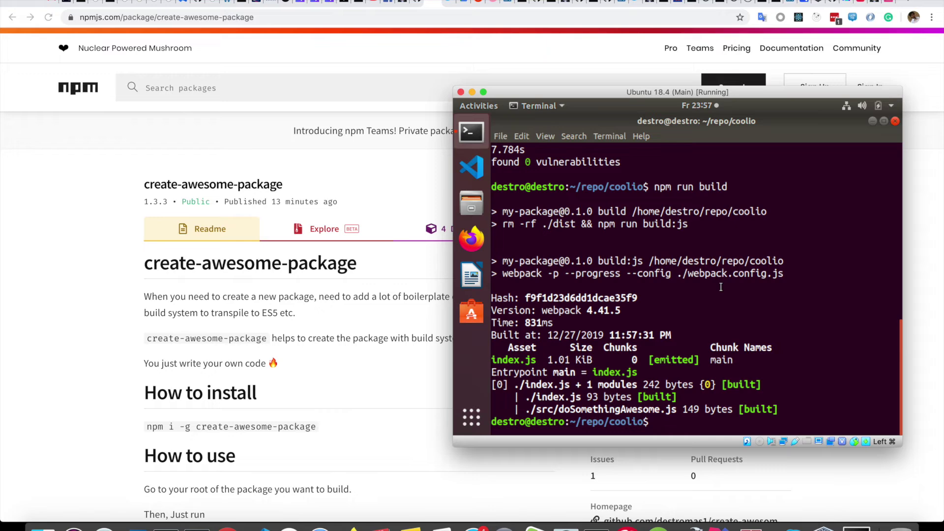
pyautogui.write('ls')
# List the coolio project files and spot the new dist folder
pyautogui.press('Return')
pyautogui.doubleClick(510, 398)
pyautogui.click(738, 422)
pyautogui.write('cd')
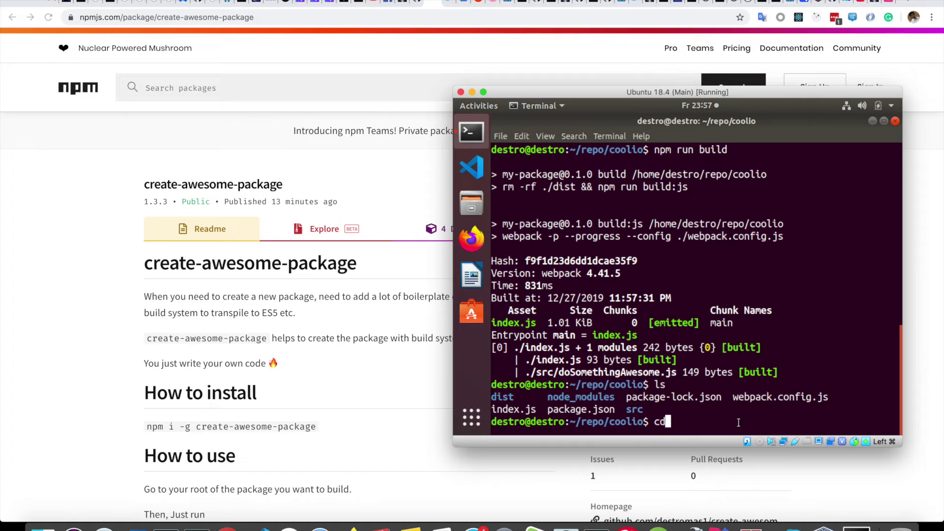
pyautogui.write(' di')
# Enter dist and list it, confirming it contains only index.js
pyautogui.press('Tab')
pyautogui.press('Return')
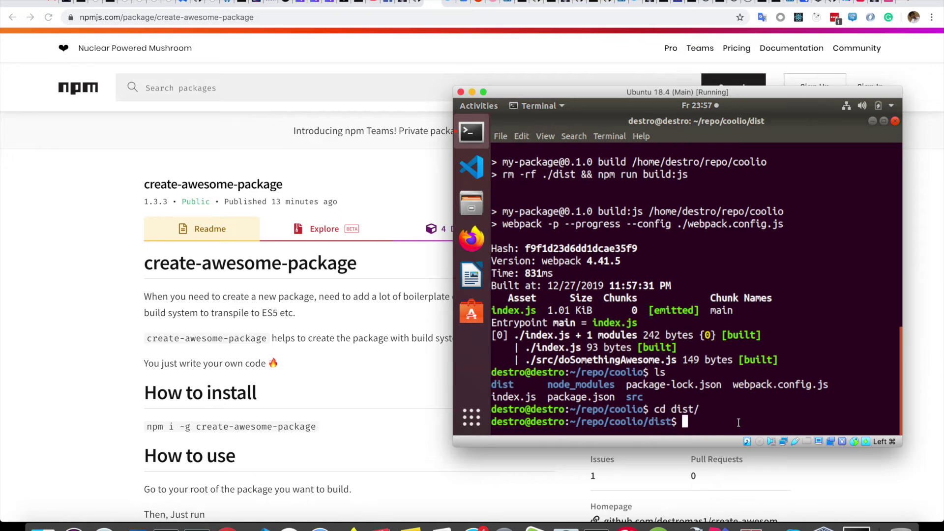
pyautogui.write('ls')
pyautogui.press('Return')
pyautogui.doubleClick(509, 408)
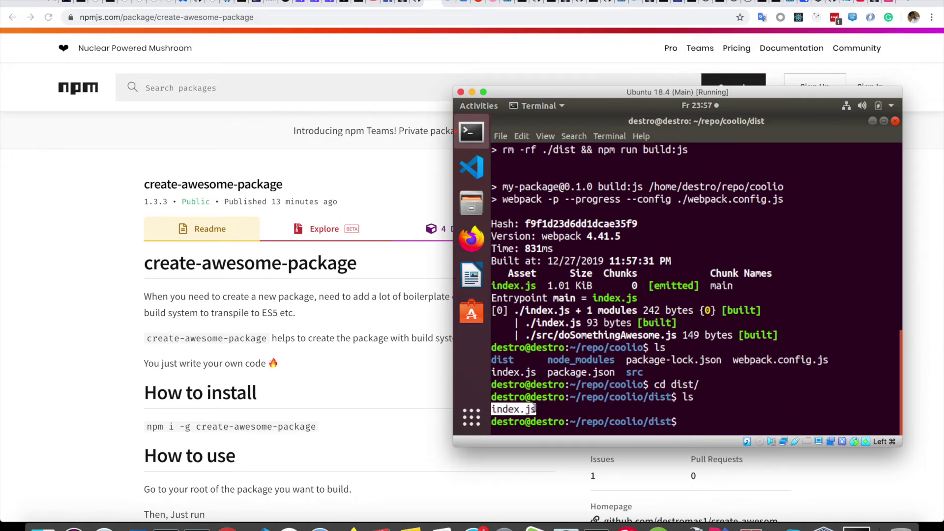
pyautogui.click(721, 421)
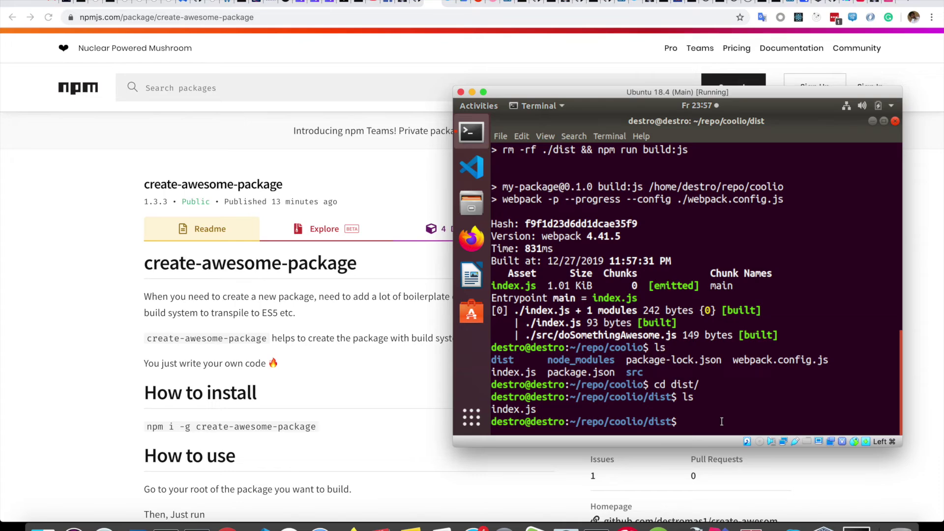
pyautogui.write('cd ..')
# Return to the coolio folder and clear the terminal
pyautogui.press('Return')
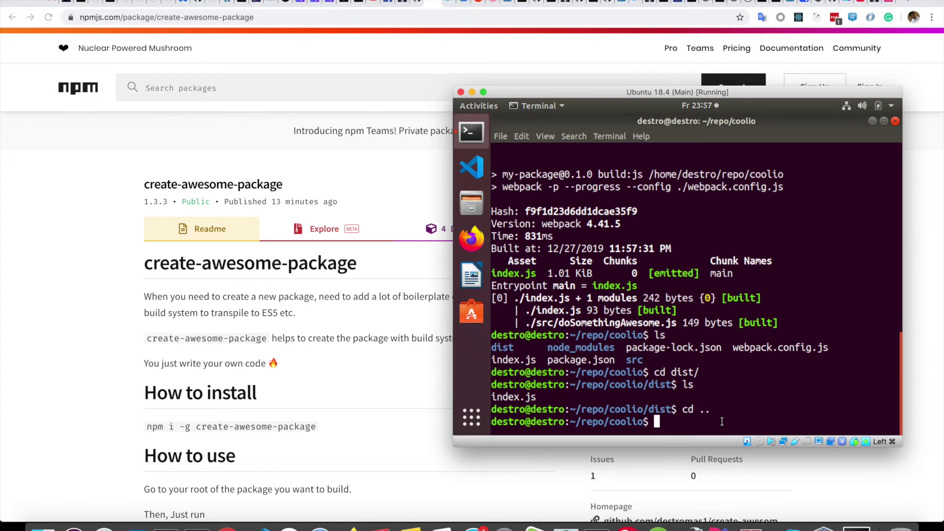
pyautogui.write('cd')
pyautogui.press('BackSpace')
pyautogui.press('BackSpace')
pyautogui.write('clea')
pyautogui.write('r')
pyautogui.press('Return')
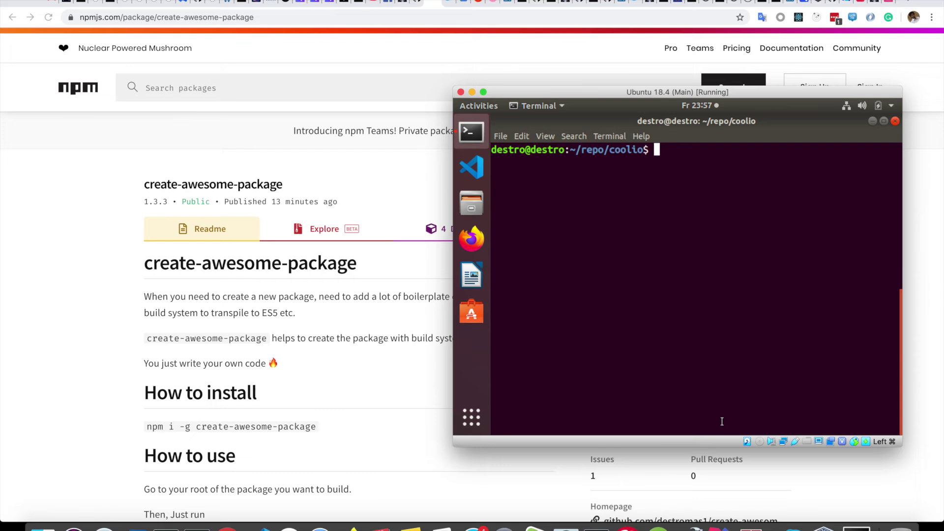
pyautogui.write('cd ')
pyautogui.write('..')
pyautogui.write('n')
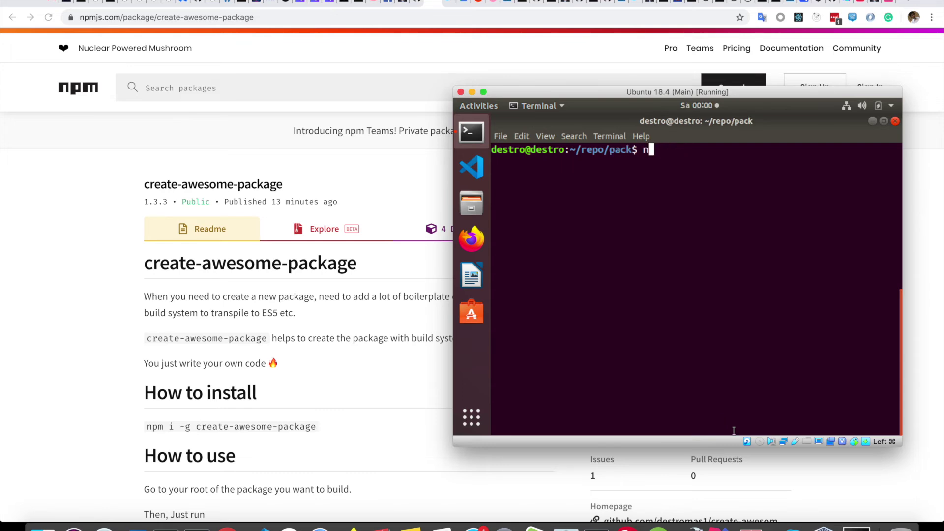
pyautogui.write('px create-awesome-package my')
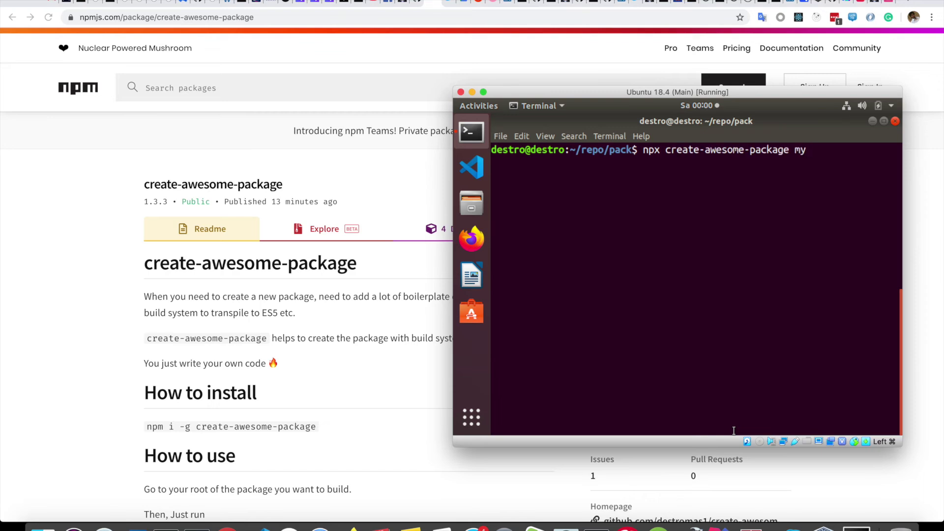
pyautogui.write('-xpack')
# Scaffold my-xpack in ~/repo/pack with npx create-awesome-package and list its files
pyautogui.press('Return')
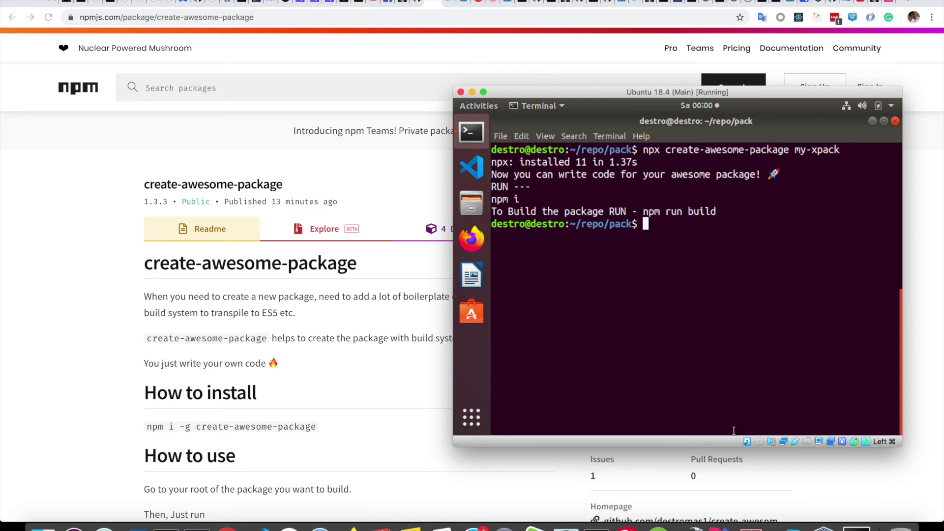
pyautogui.write('ls')
pyautogui.press('Return')
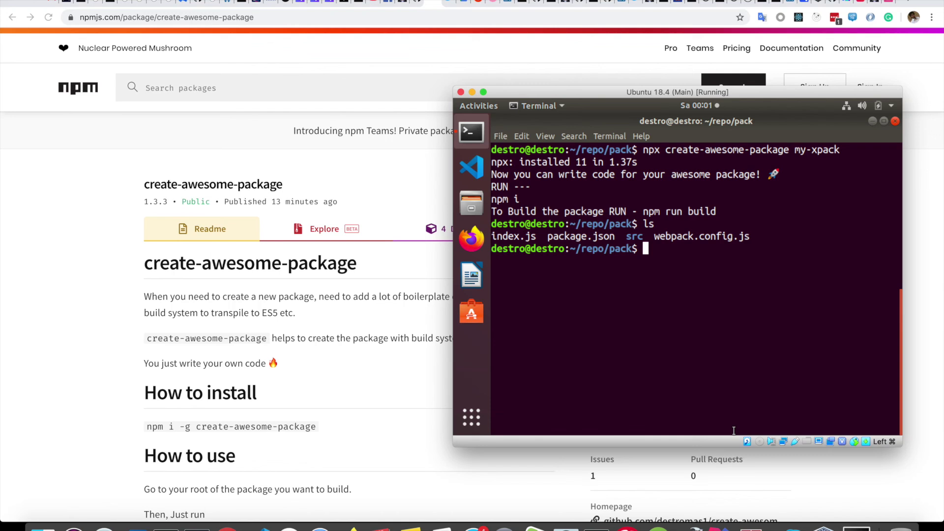
# Bring the npm create-awesome-package page in front of the VM window
pyautogui.click(149, 191)
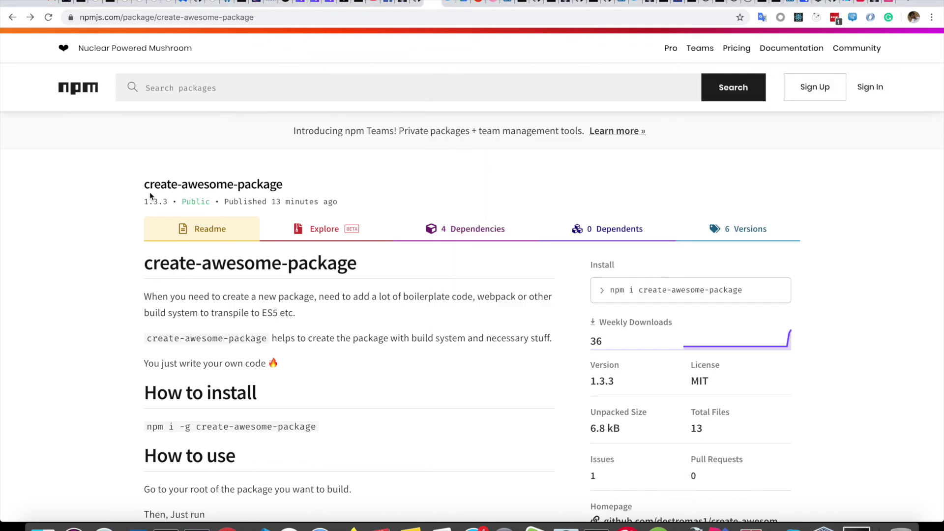